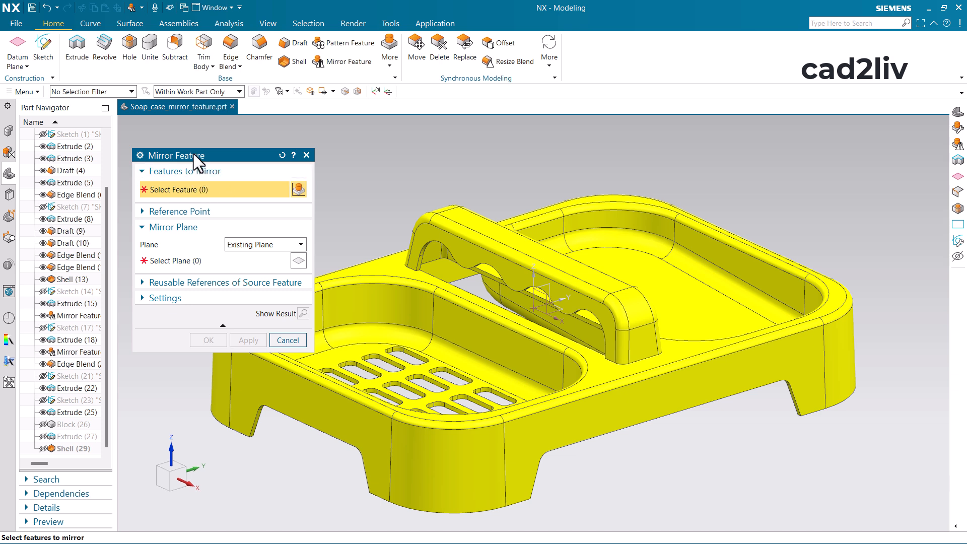
Step: Mirror the slot cutouts of Extrude (25) into the other tray about the existing XZ plane of the datum coordinate system
left_click_drag(193, 153, 168, 132)
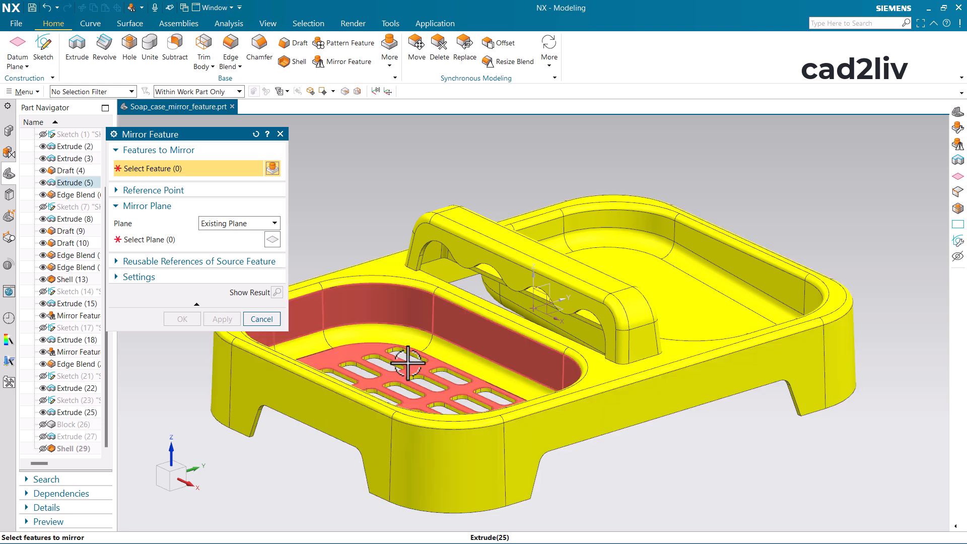
middle_click_drag(395, 356, 399, 367)
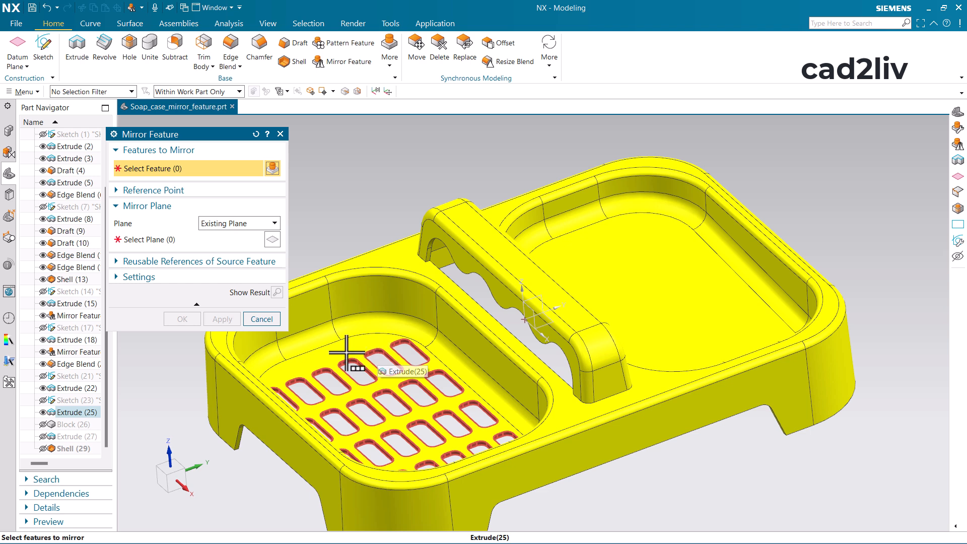
left_click(75, 412)
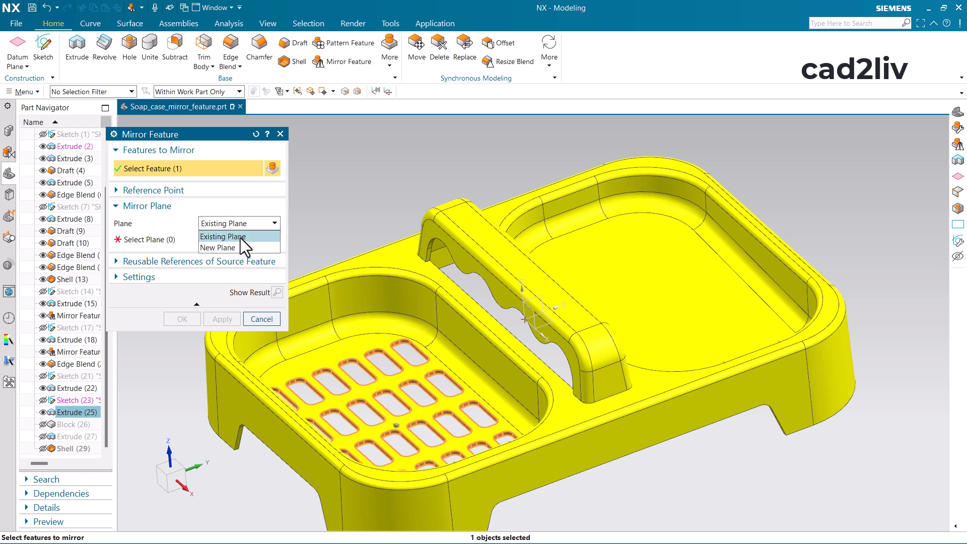
left_click(240, 237)
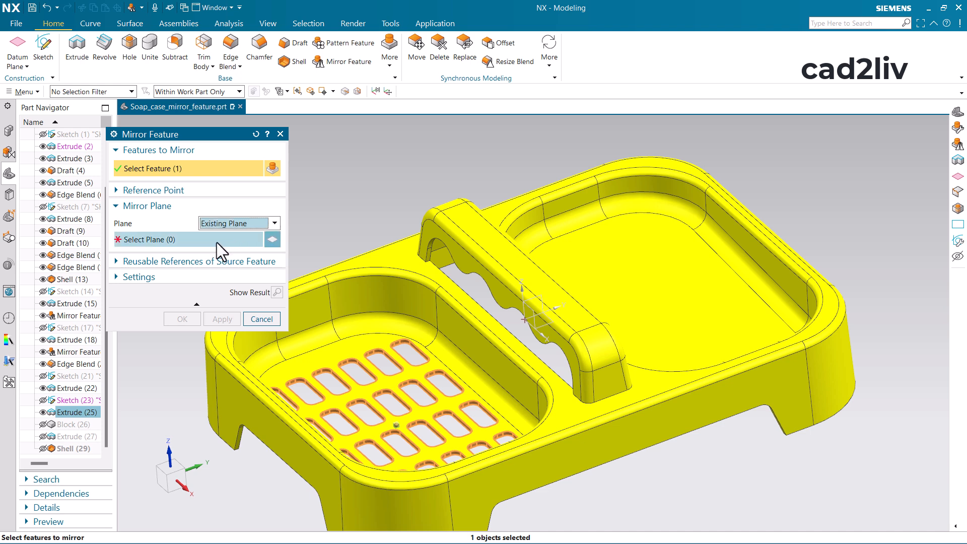
left_click(175, 240)
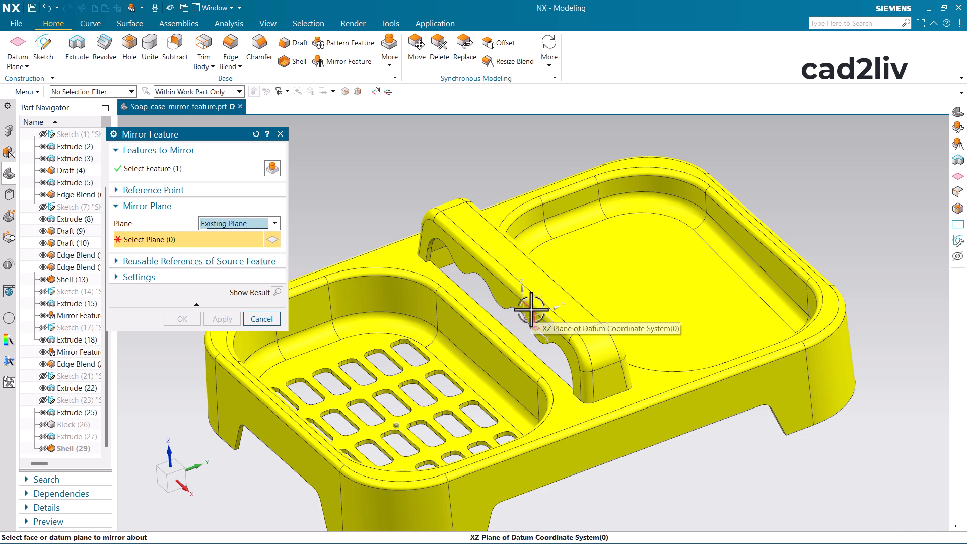
left_click(531, 308)
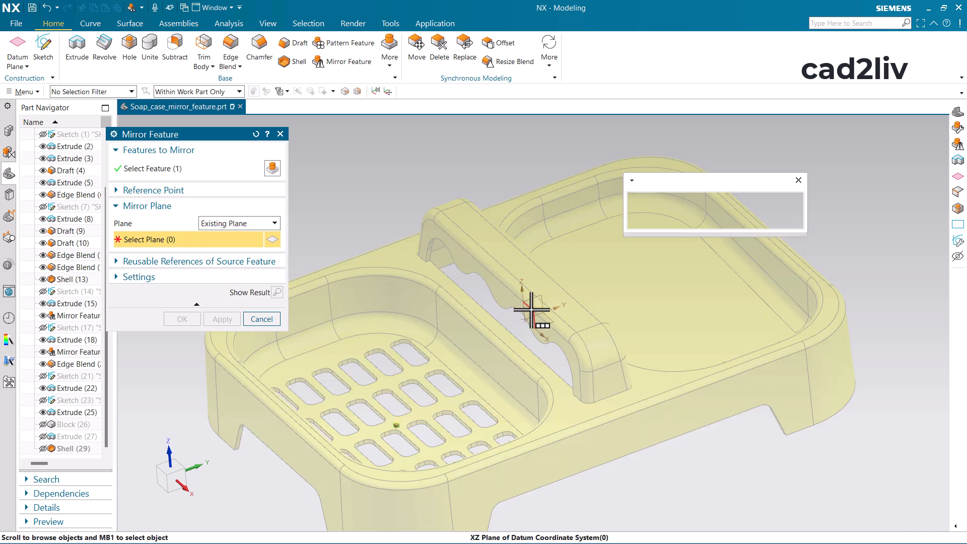
left_click(657, 200)
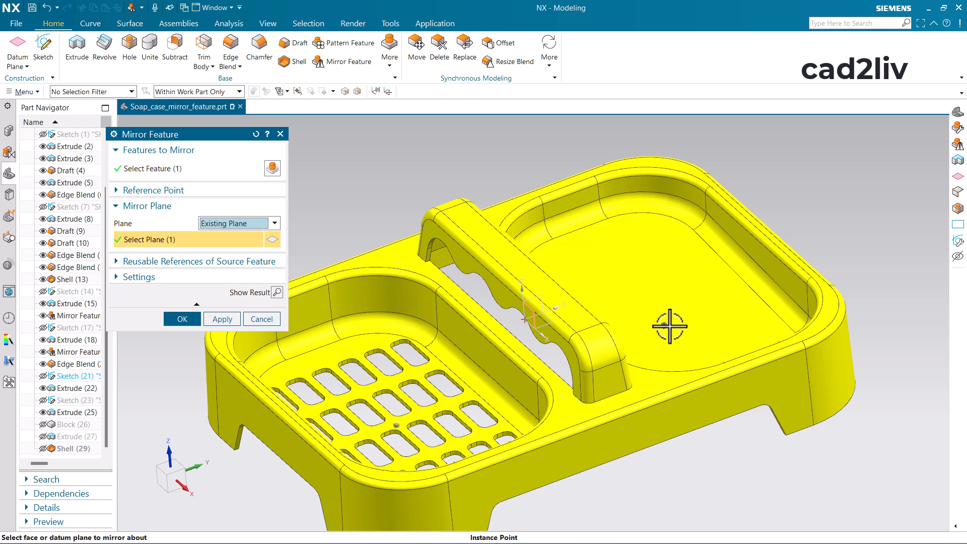
left_click(278, 292)
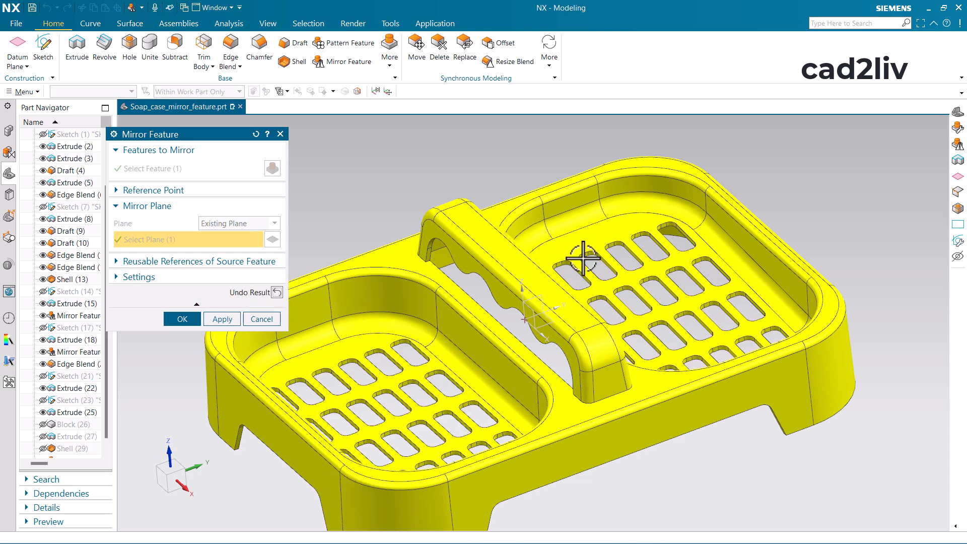
mouse_move(583, 257)
middle_mouse_down()
mouse_move(576, 313)
mouse_move(606, 292)
mouse_move(587, 276)
mouse_move(582, 289)
mouse_move(590, 255)
middle_mouse_up()
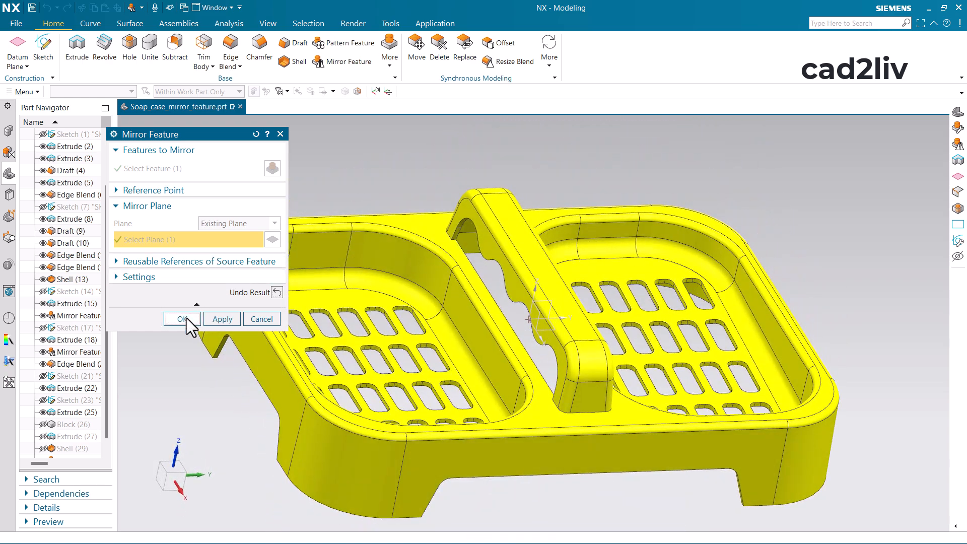
left_click(182, 319)
middle_click_drag(367, 280, 384, 301)
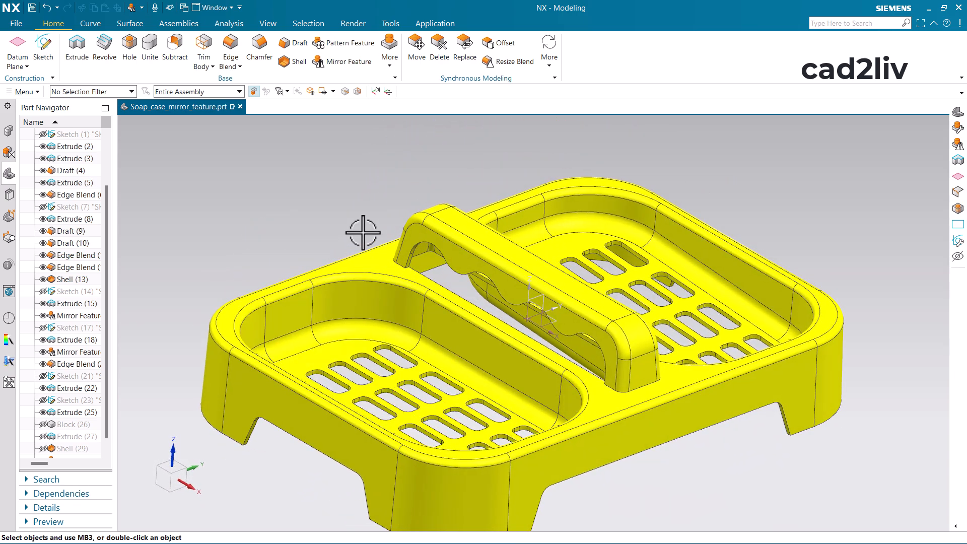
Step: Turn layer 10 off and layer 20 on in the layer settings, and fit the view to the block model
key("ctrl+l")
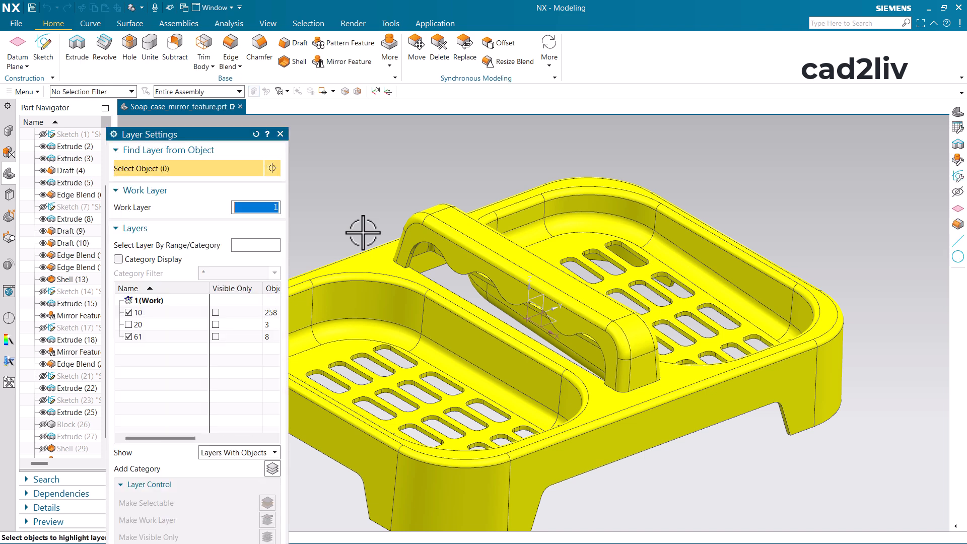
left_click(129, 312)
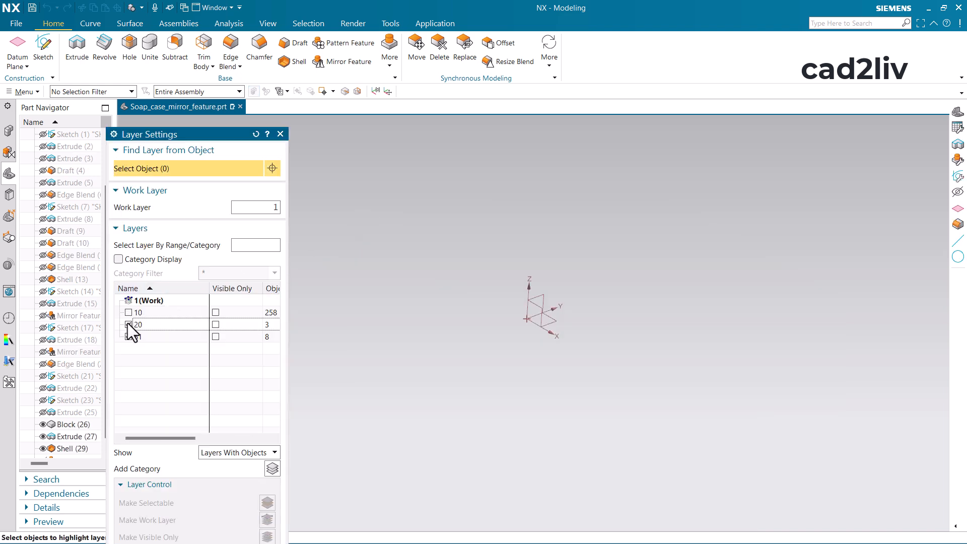
left_click(128, 324)
middle_click(163, 245)
key("ctrl+f")
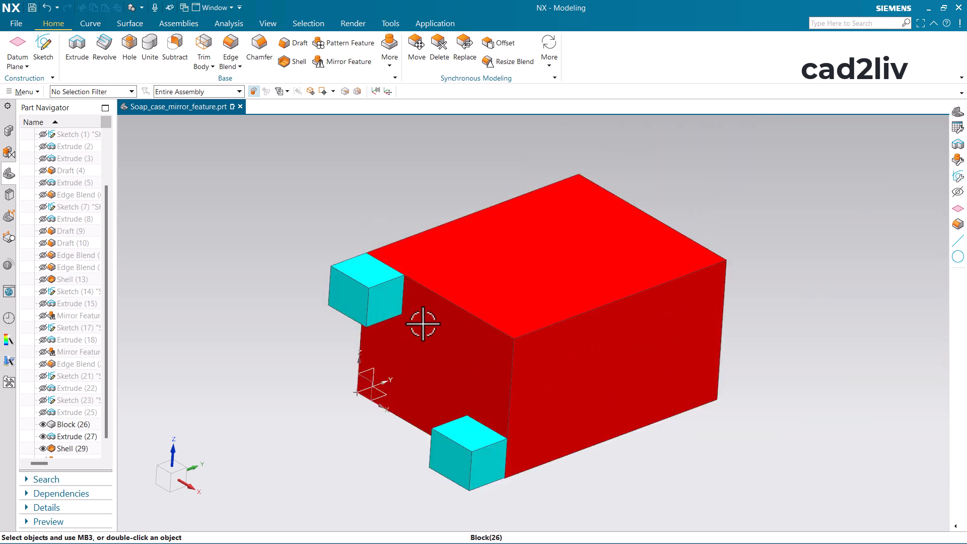
middle_click_drag(423, 324, 508, 339)
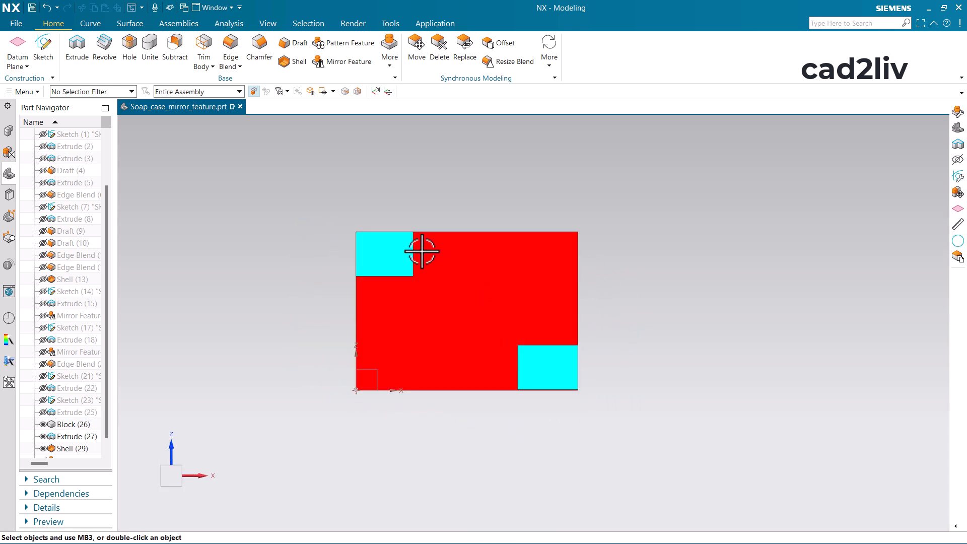
middle_click_drag(388, 253, 510, 333)
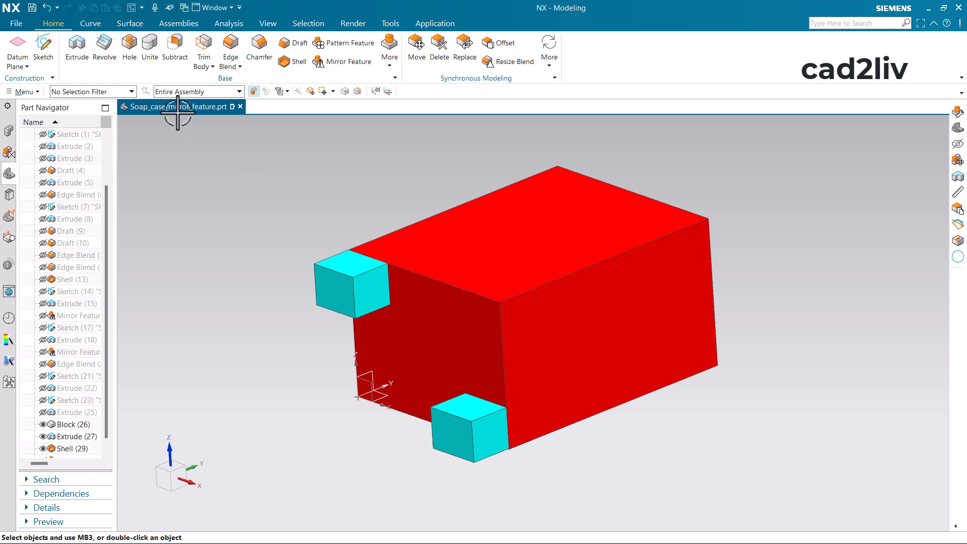
Step: Set the selection filter to Solid Body and change the lower cube's display color to magenta
left_click(115, 92)
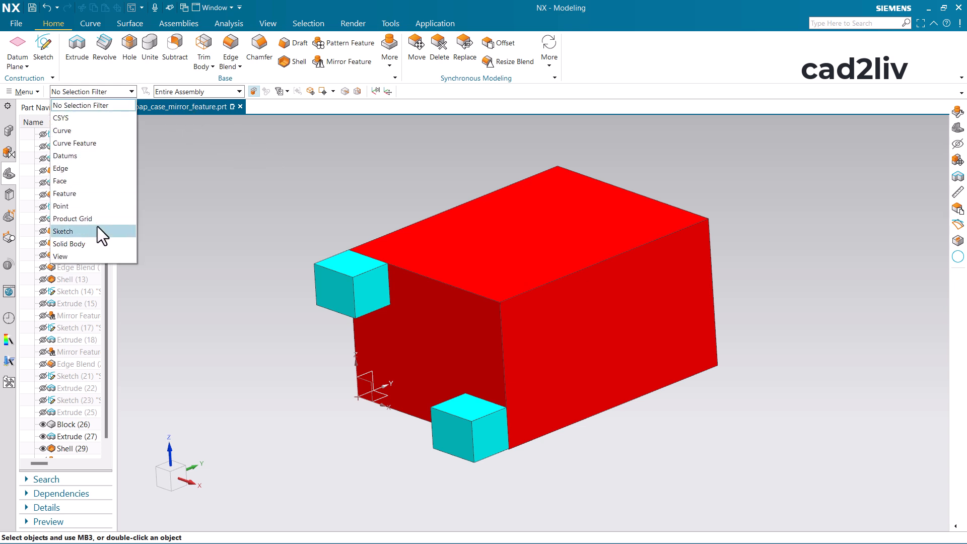
left_click(99, 242)
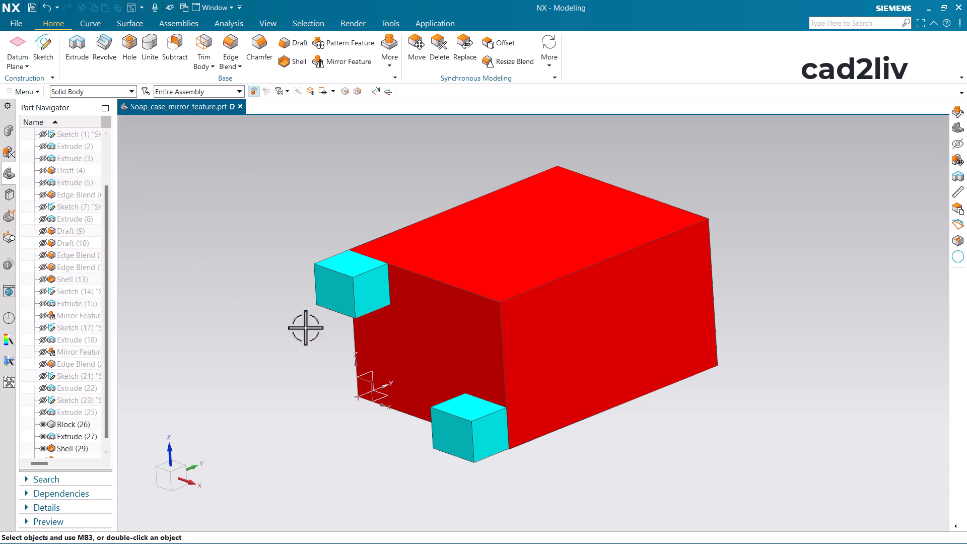
left_click(463, 411)
key("ctrl+j")
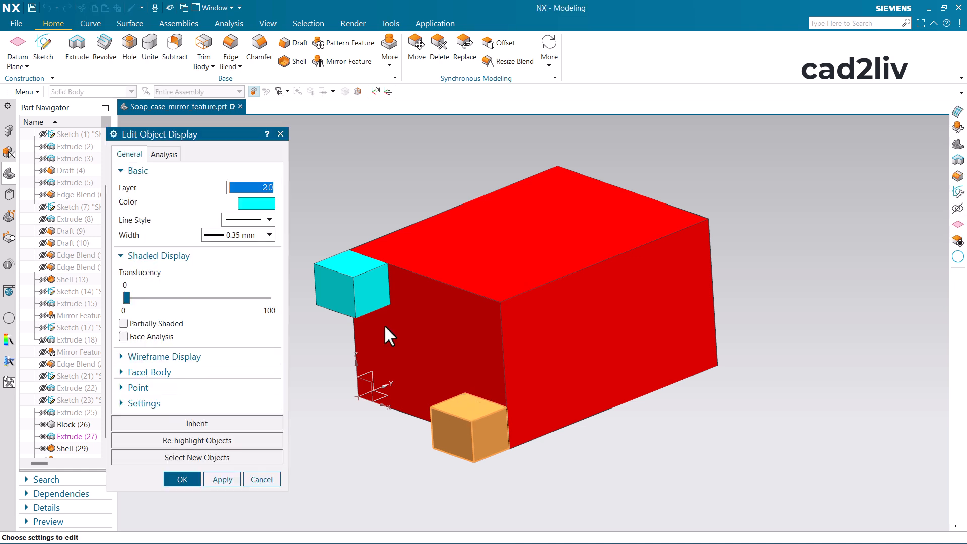
left_click(242, 201)
left_click(124, 190)
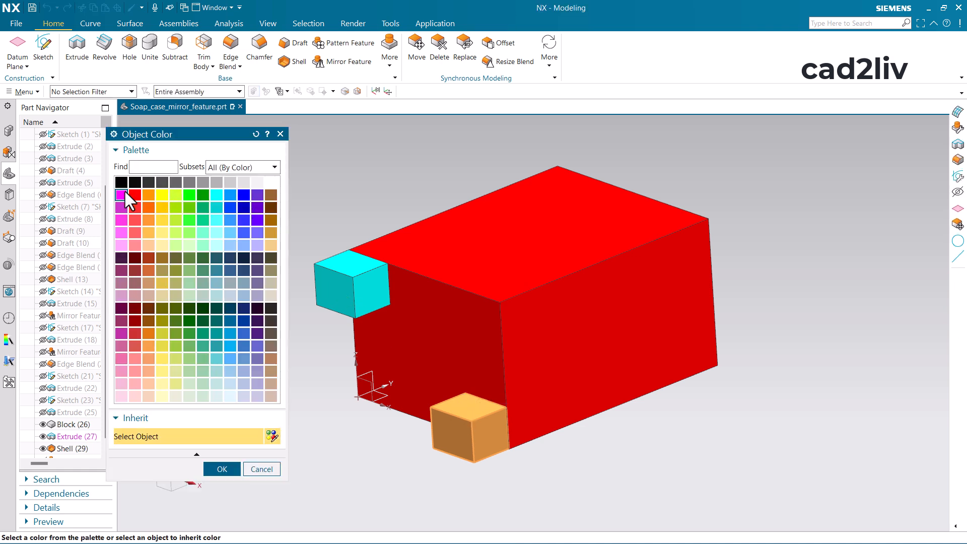
middle_click(168, 234)
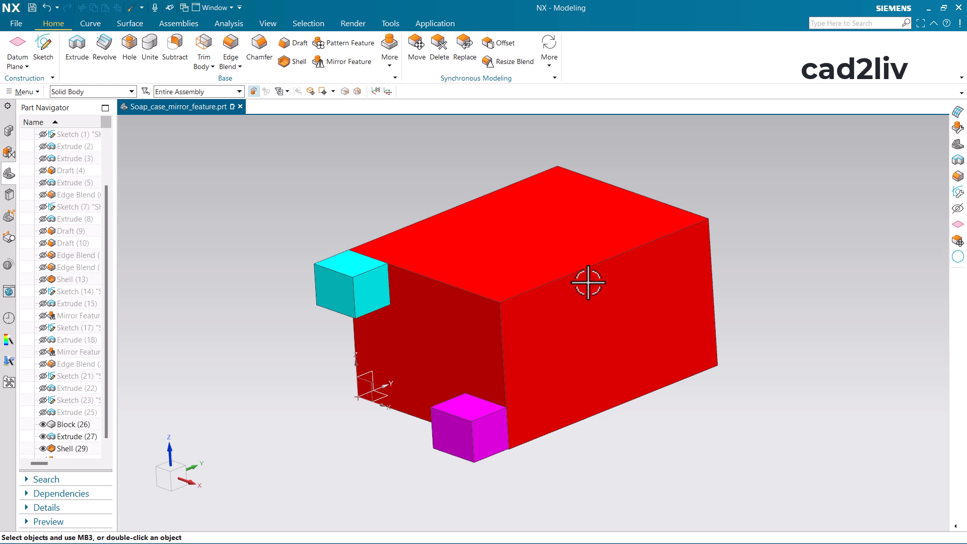
middle_click_drag(586, 283, 583, 287)
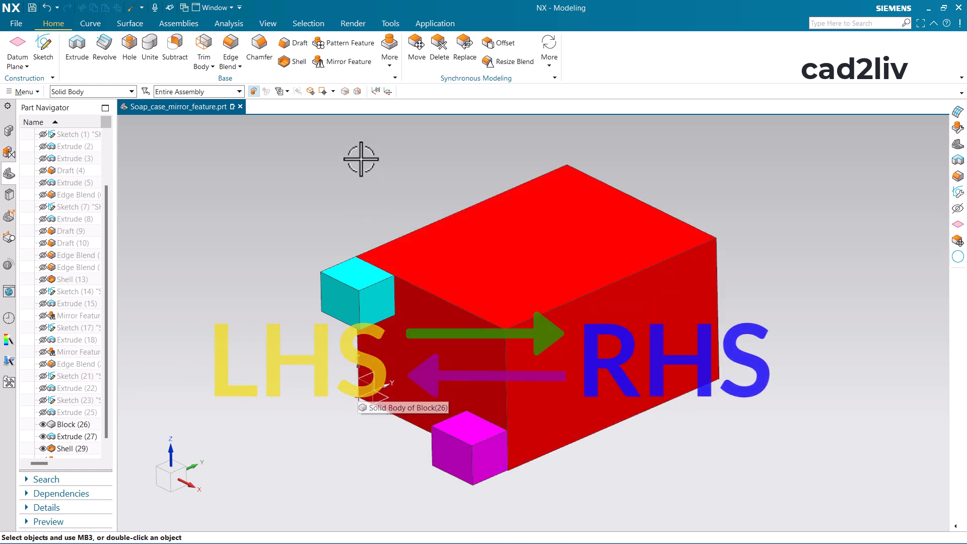
Step: Mirror the two cubes of Extrude (27) about a new plane midway between the block's two opposite side faces
left_click(334, 62)
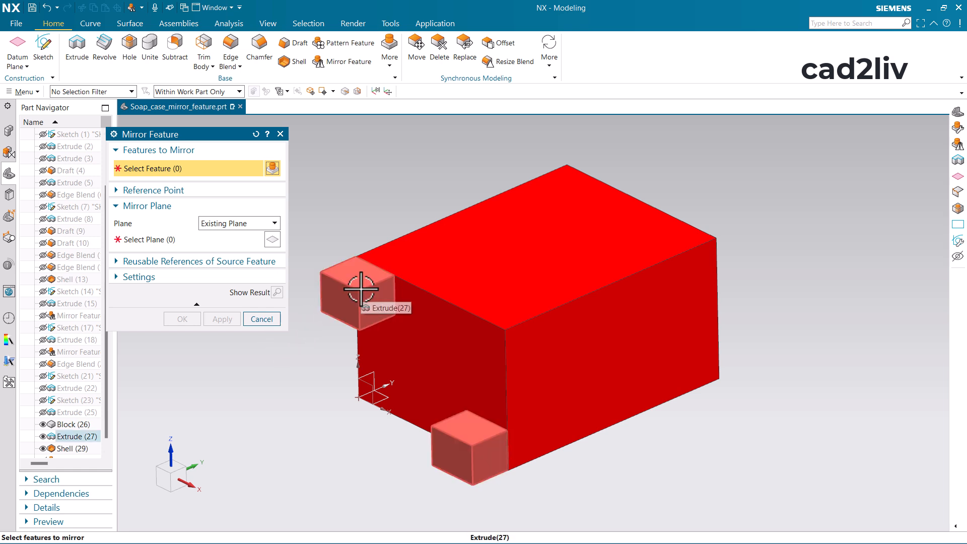
left_click(83, 436)
left_click(220, 224)
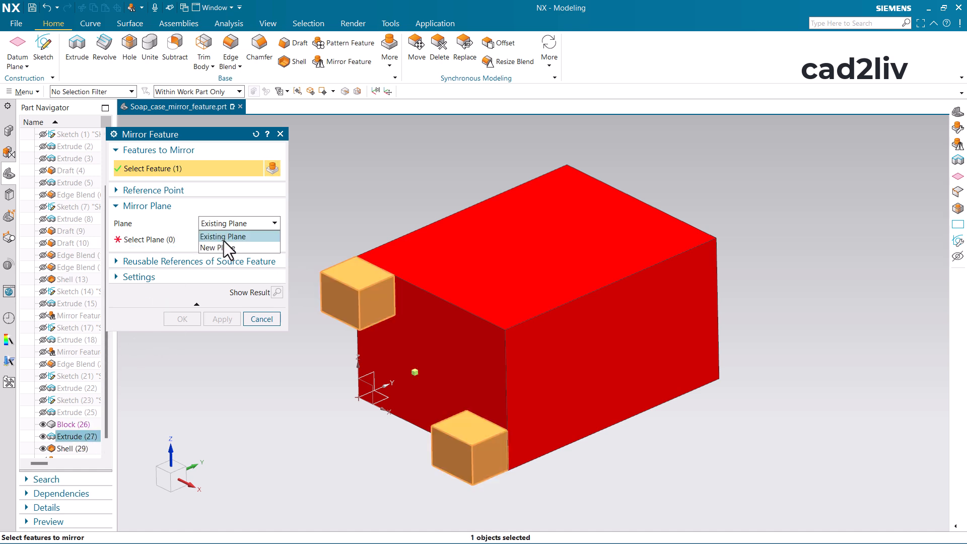
left_click(225, 247)
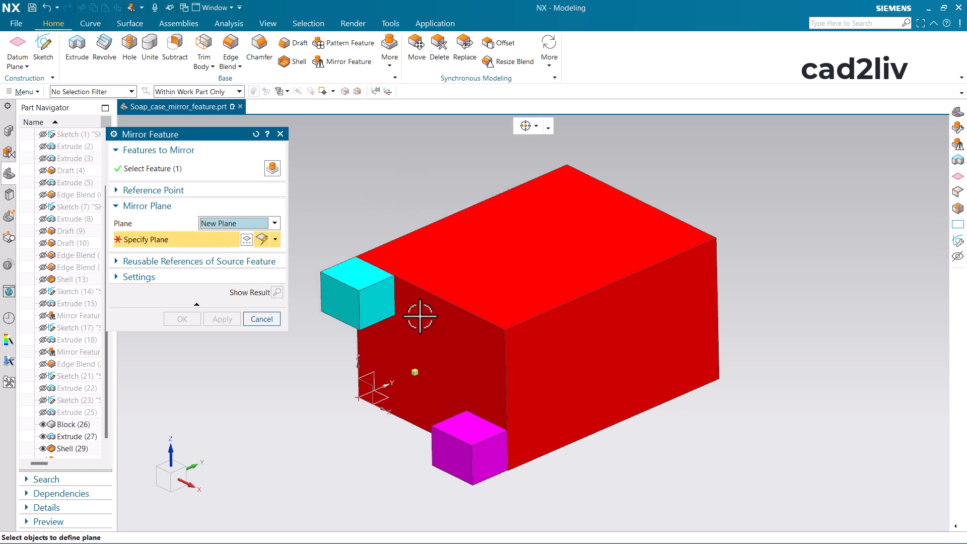
middle_click_drag(497, 287, 569, 288)
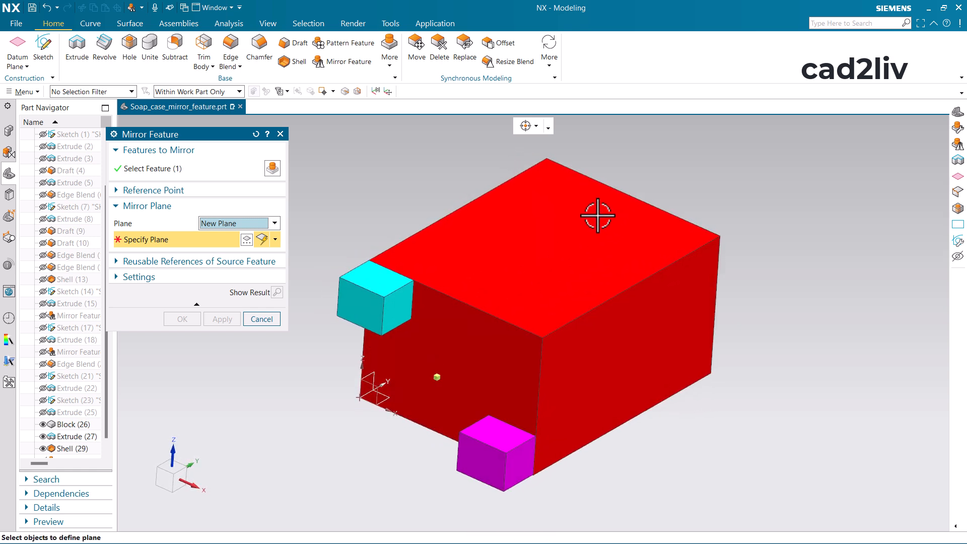
left_click(624, 342)
middle_click_drag(505, 255, 479, 298)
left_click(454, 252)
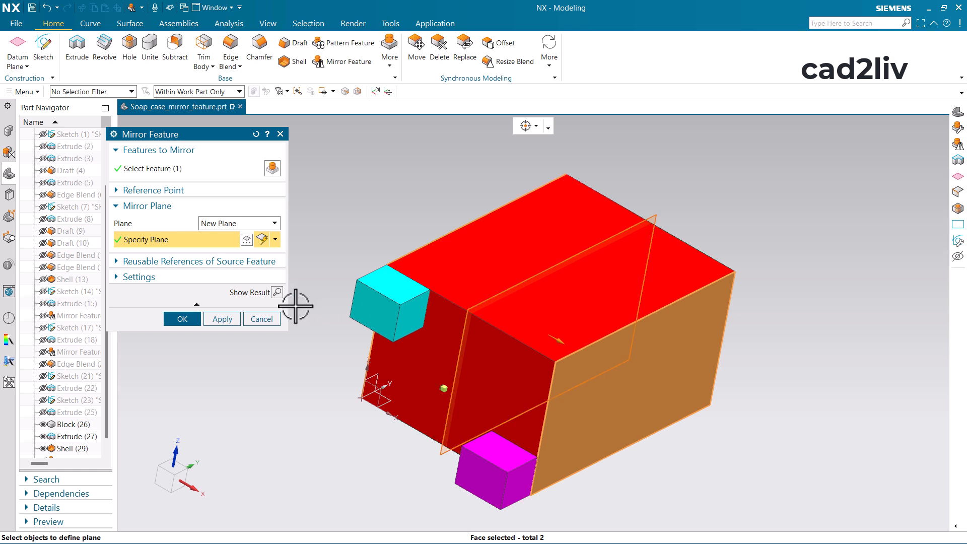
left_click(277, 292)
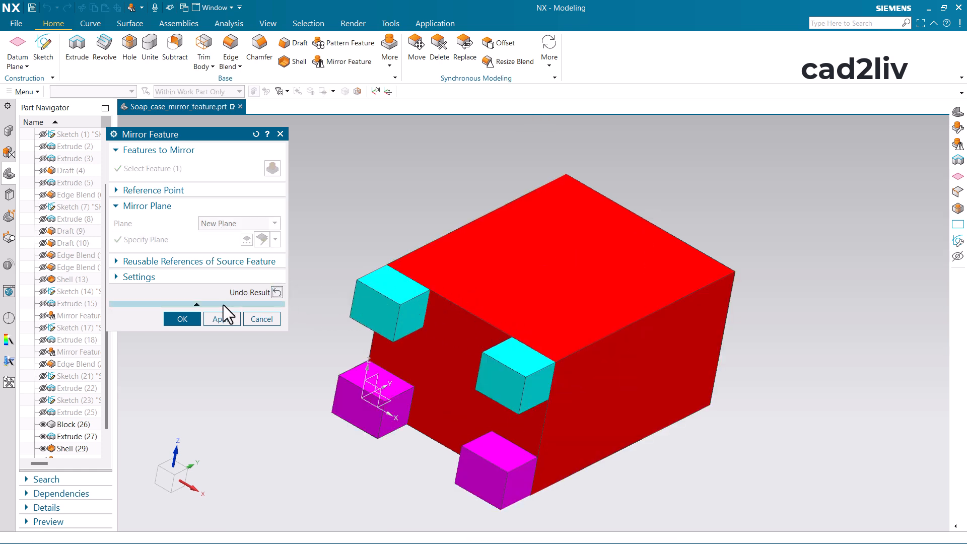
left_click(181, 321)
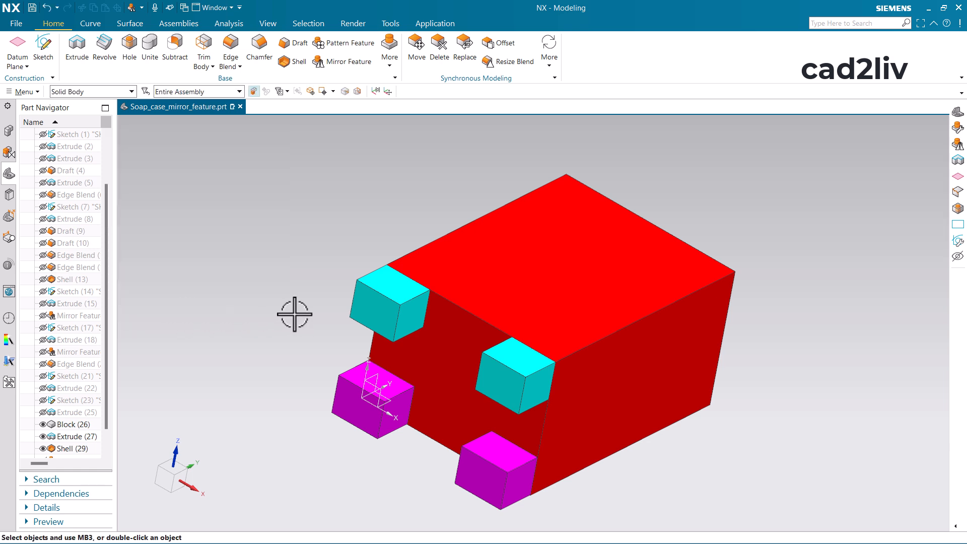
mouse_move(372, 325)
middle_mouse_down()
mouse_move(380, 287)
mouse_move(395, 305)
mouse_move(377, 331)
middle_mouse_up()
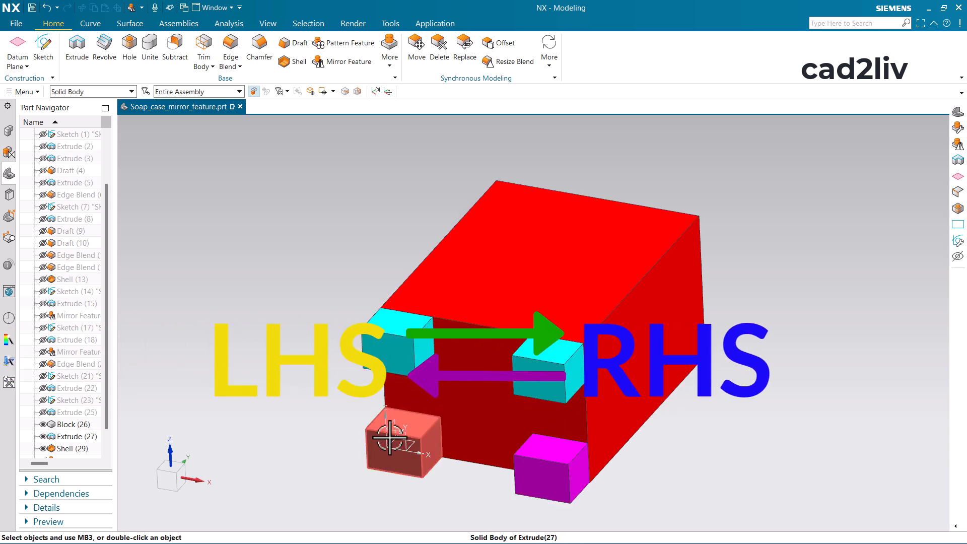
middle_click_drag(514, 300, 424, 329)
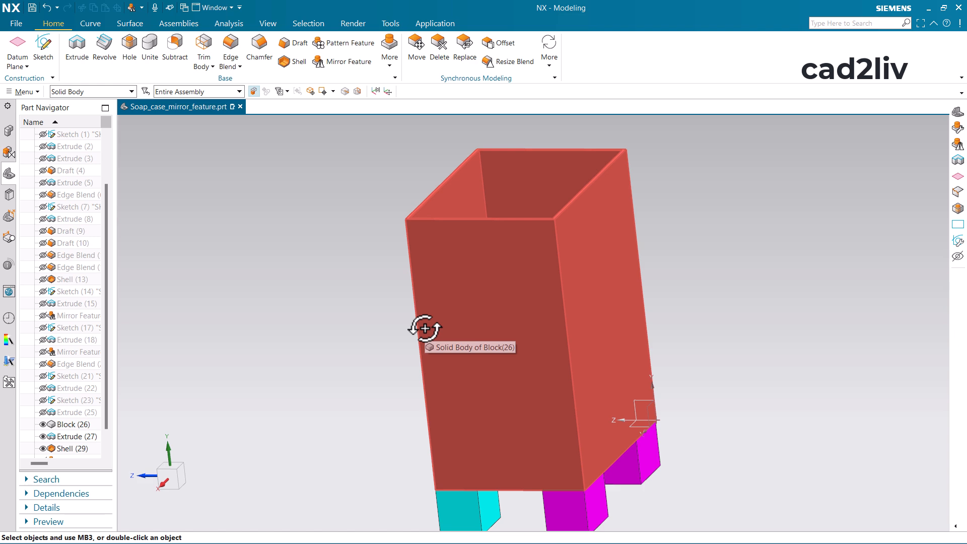